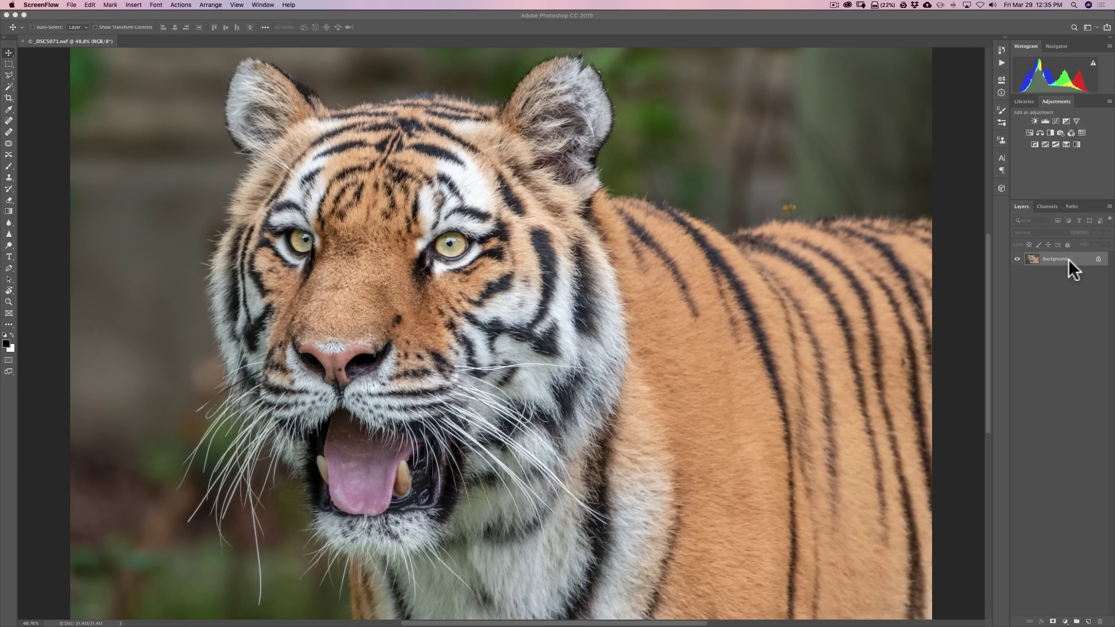
Step: Duplicate the tiger's Background layer with Cmd+J and convert Layer 1 into a smart object
key(super)
key(super+j)
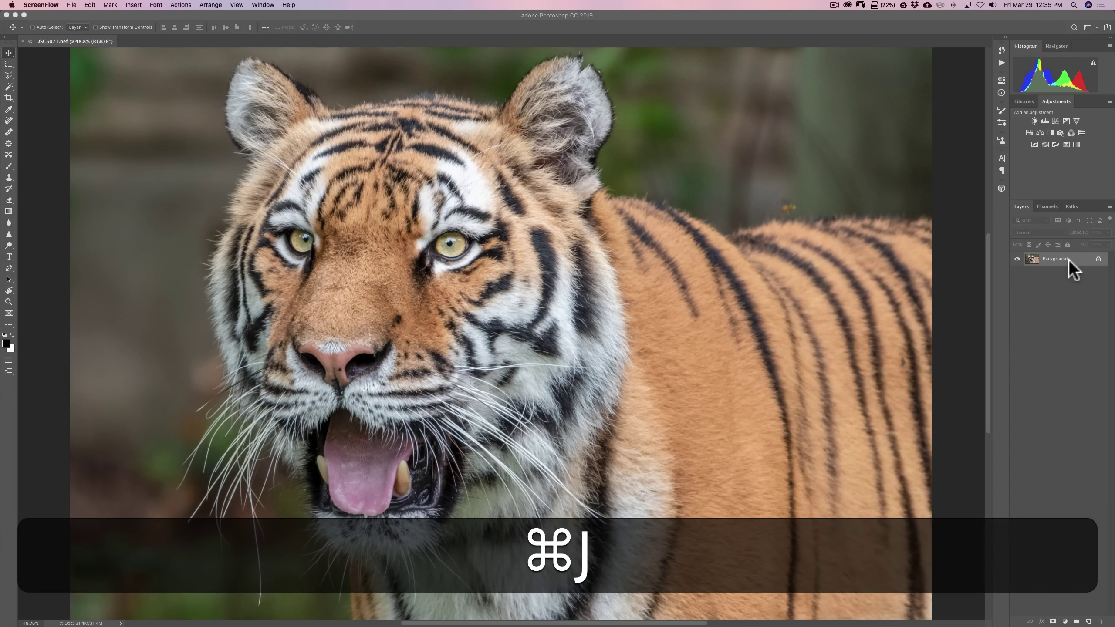
click(1069, 262)
key(super+j)
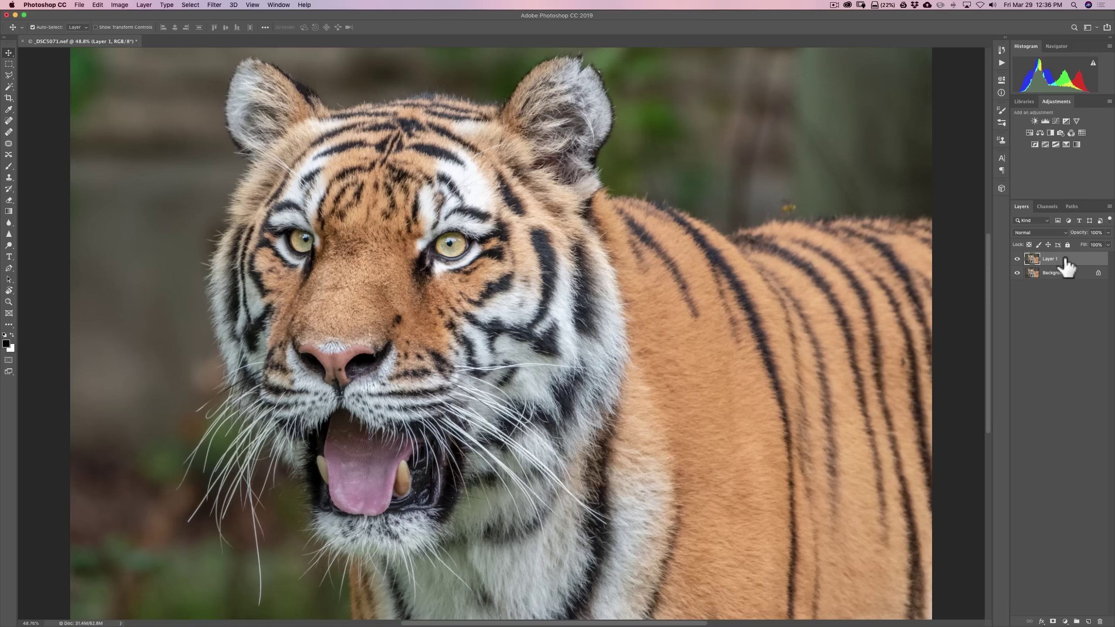
right_click(1066, 265)
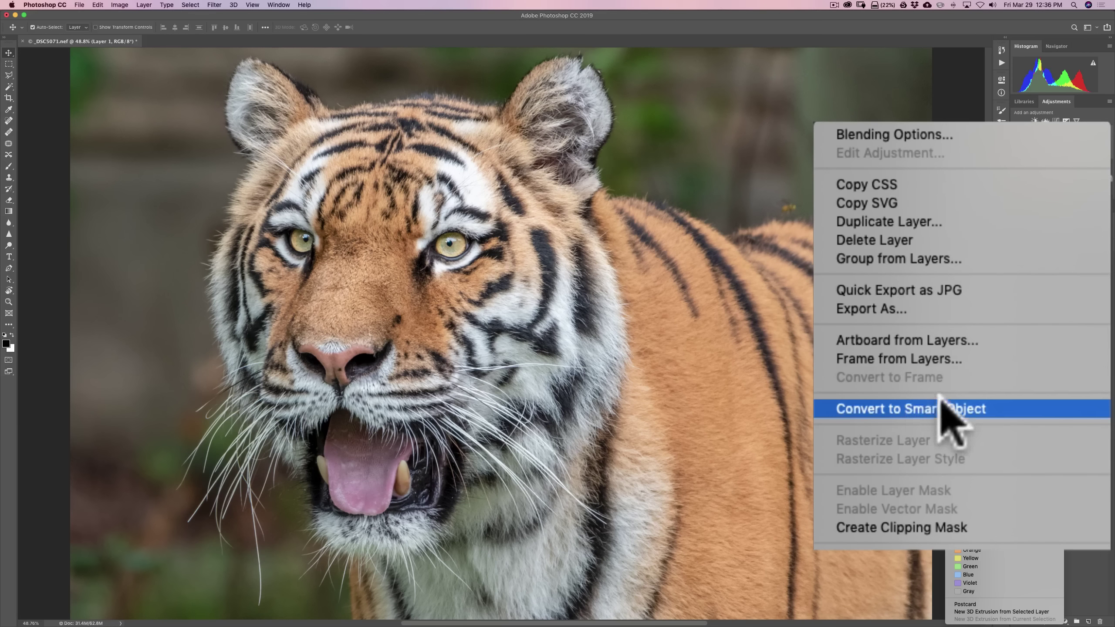
click(937, 410)
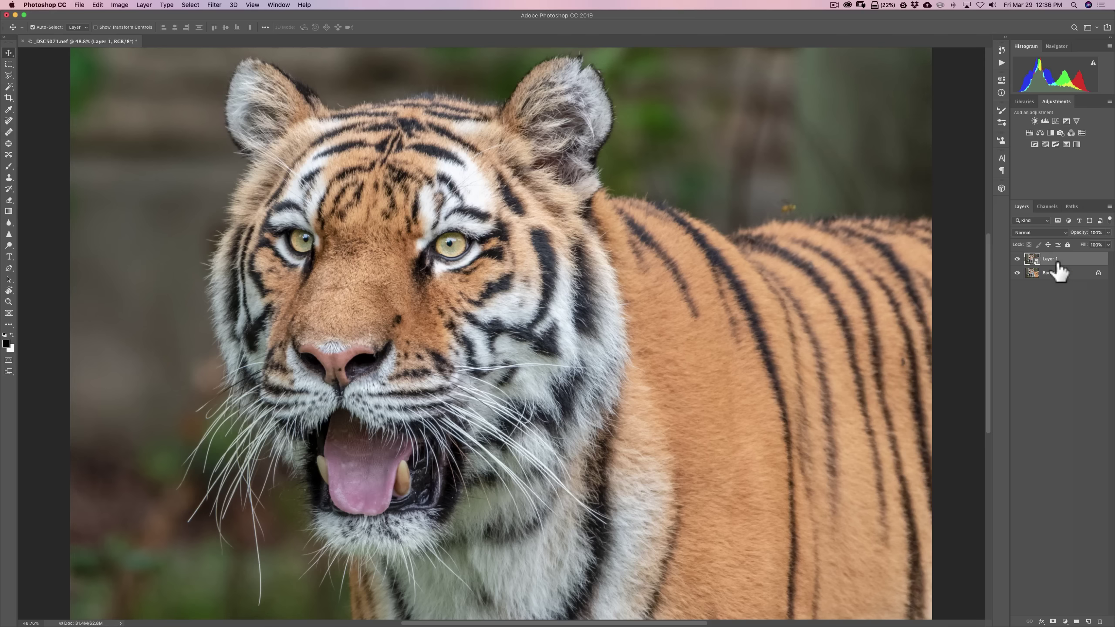
Step: Run Filter > Nik Collection > Sharpener Pro 3: (1) RAW Presharpener on Layer 1
click(215, 6)
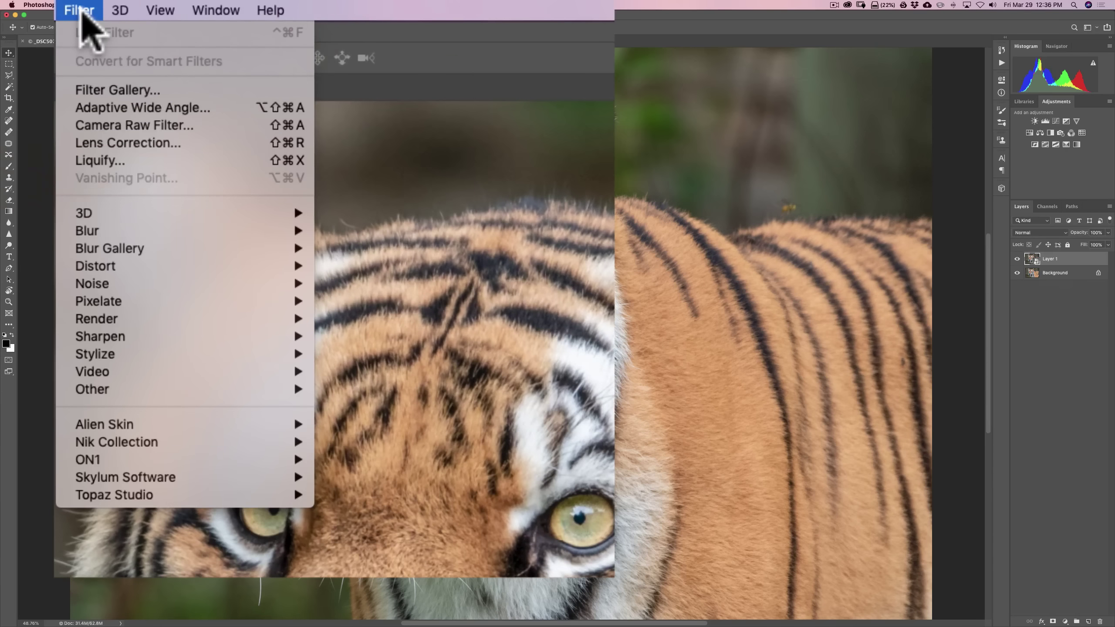
mouse_move(207, 435)
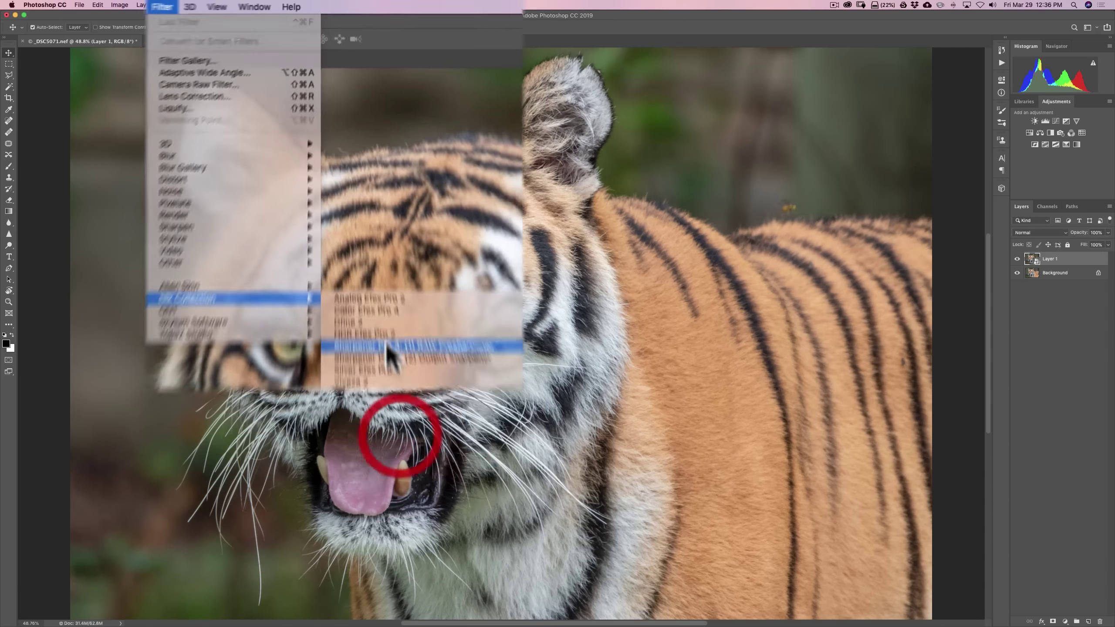
click(415, 513)
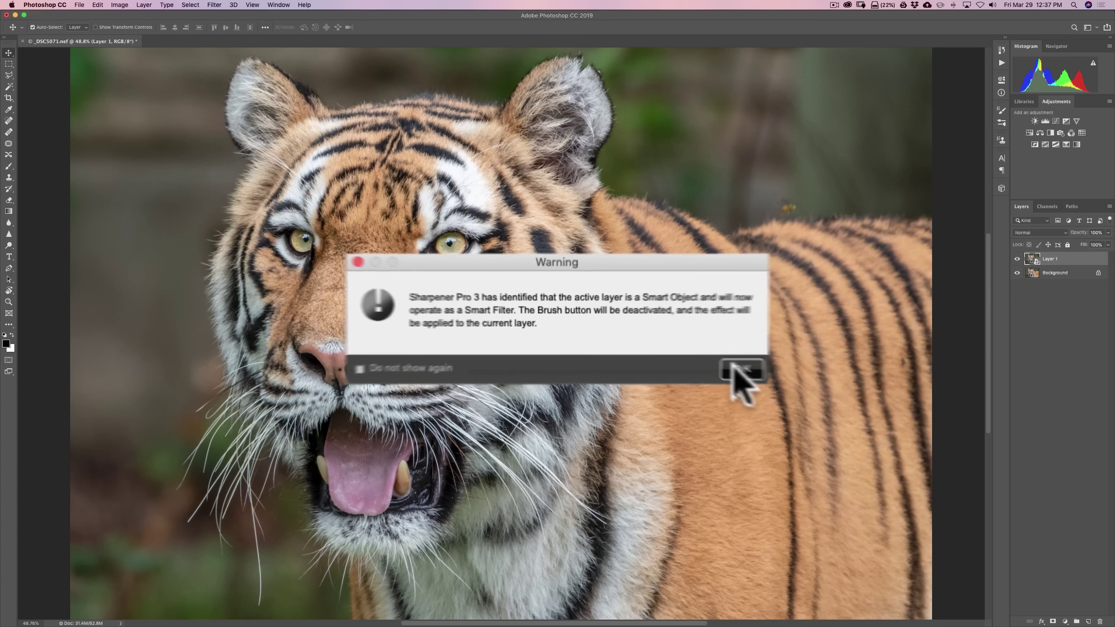
Step: Accept the smart-filter warning and set Selective Sharpening to Color Ranges, leaving the red swatch unchanged
click(786, 381)
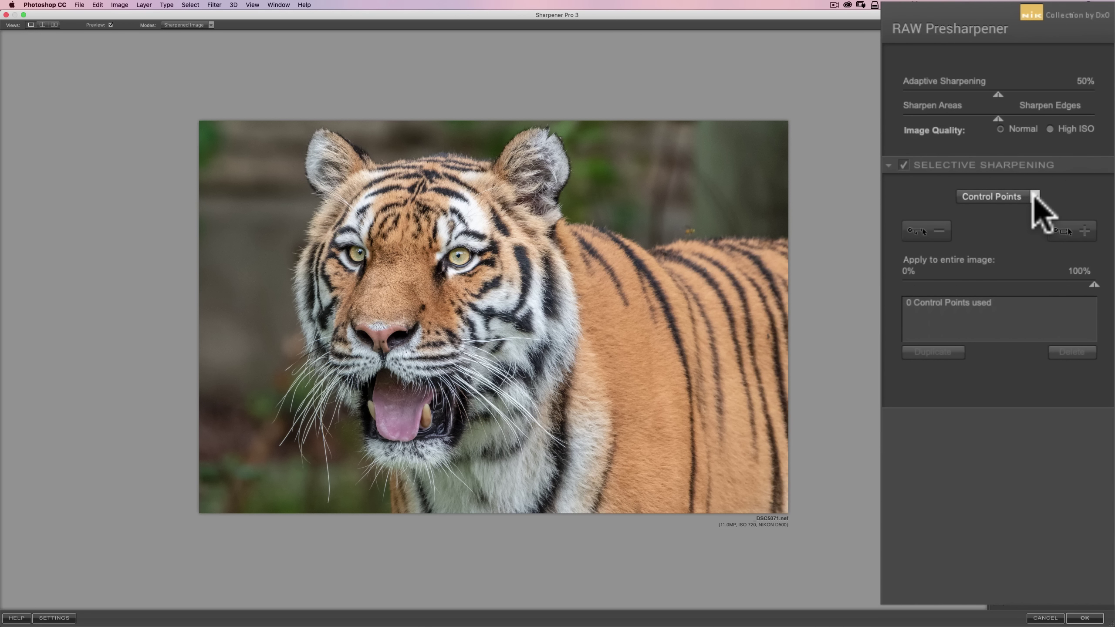
click(1034, 196)
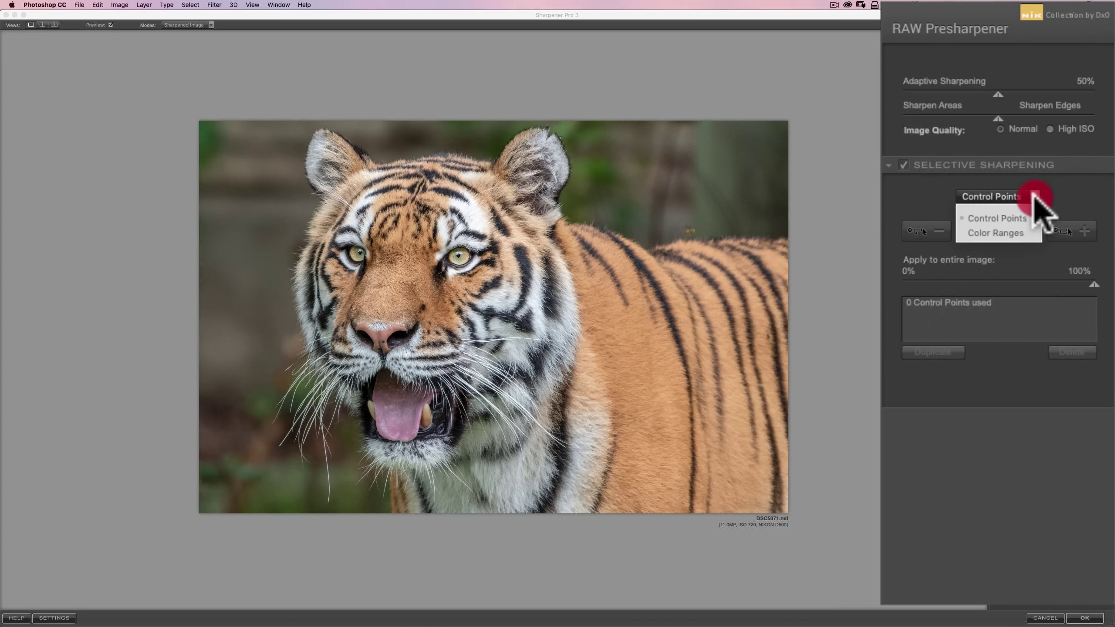
click(1004, 233)
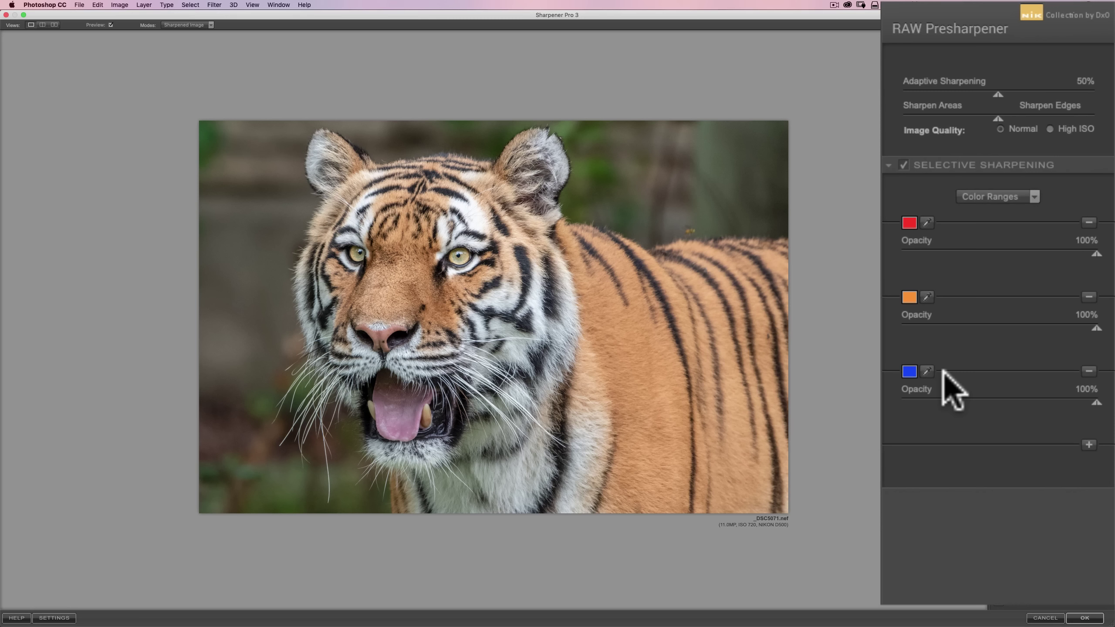
click(908, 223)
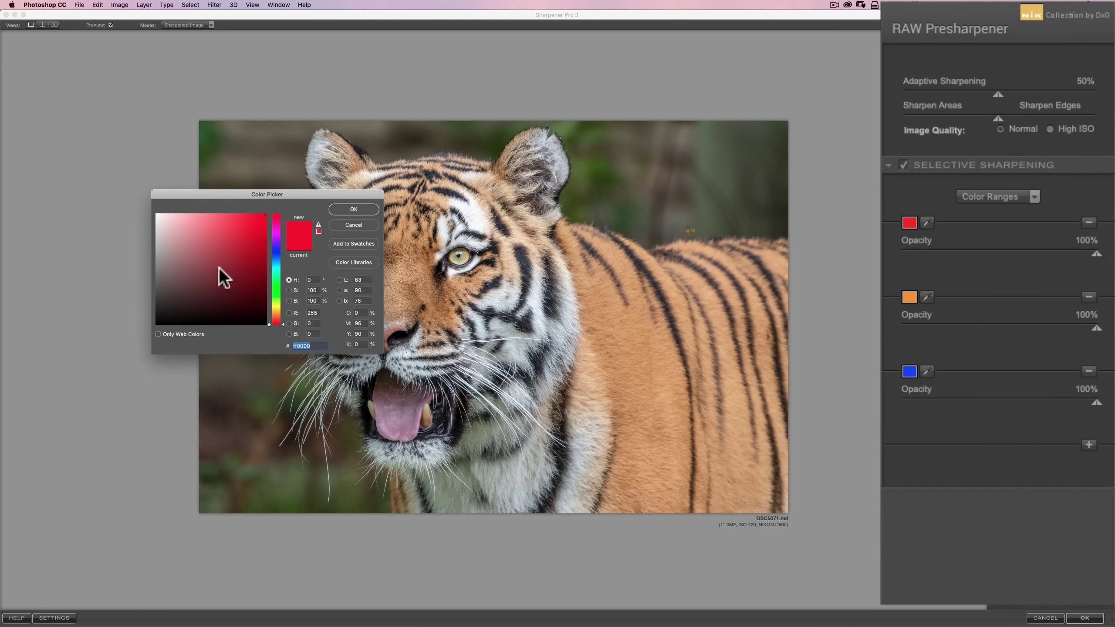
click(349, 223)
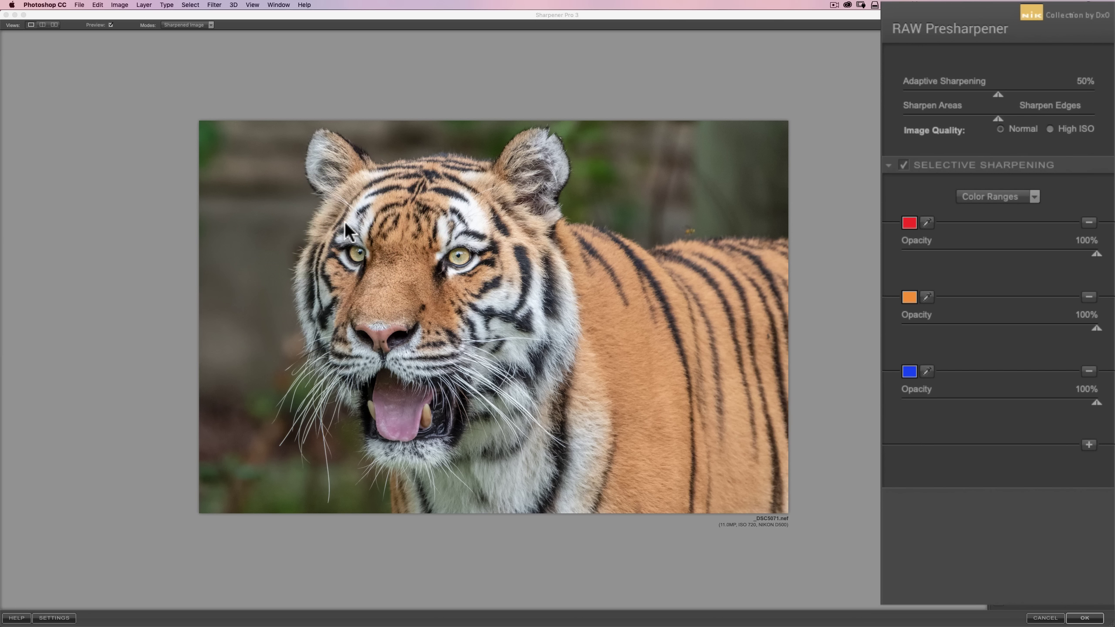
Step: Sample the forehead's tan fur, the white fur and the eye into the first three ranges
click(924, 224)
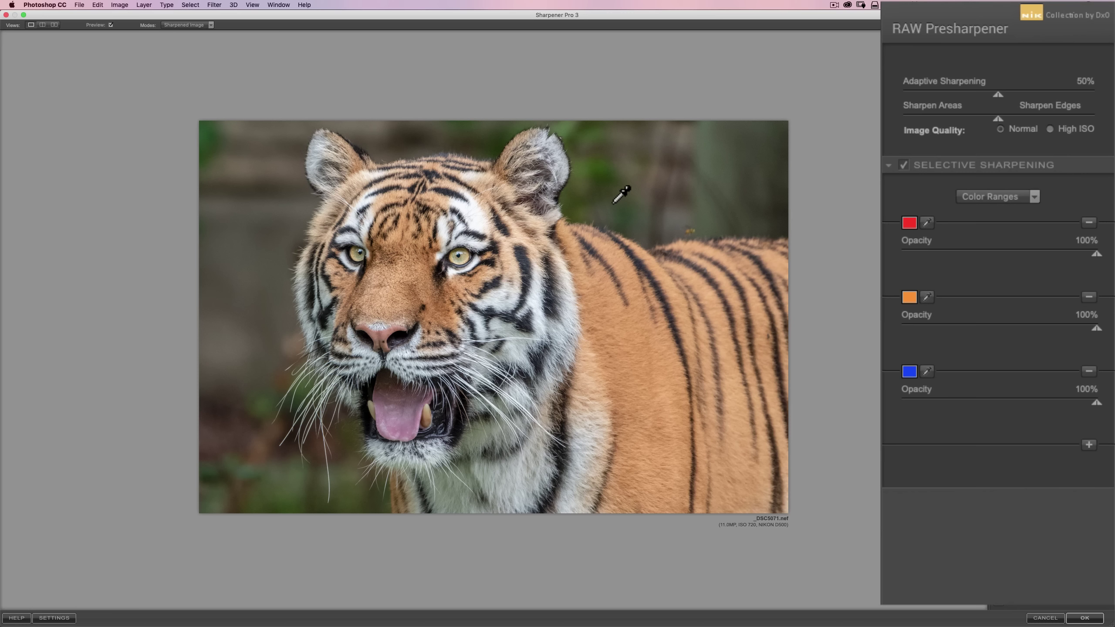
click(418, 279)
mouse_move(908, 224)
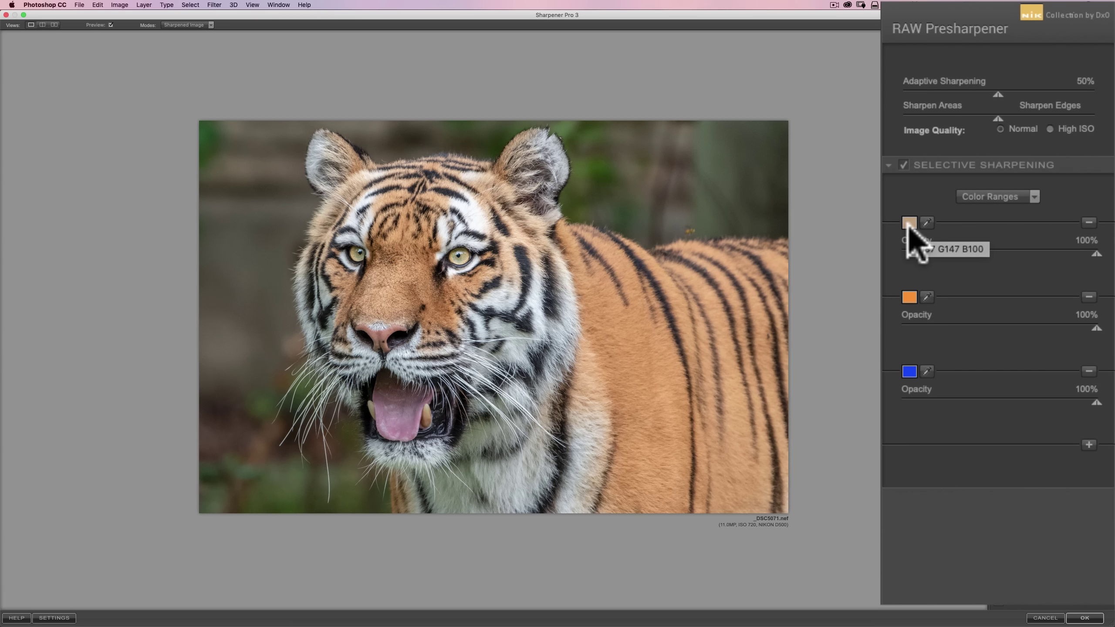
click(927, 298)
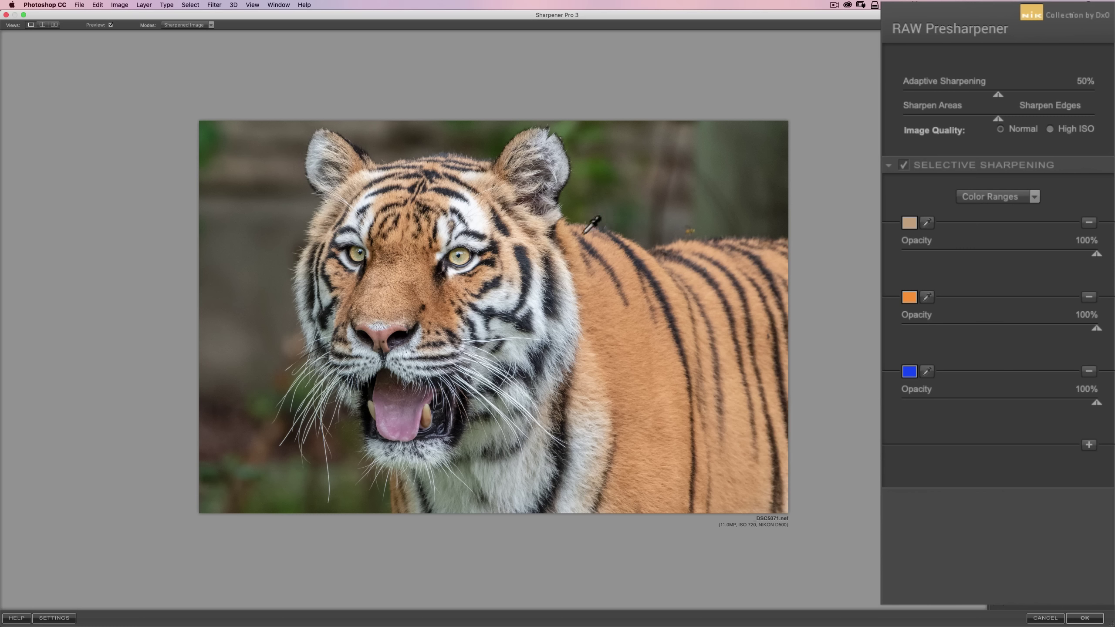
click(536, 301)
click(926, 371)
click(470, 256)
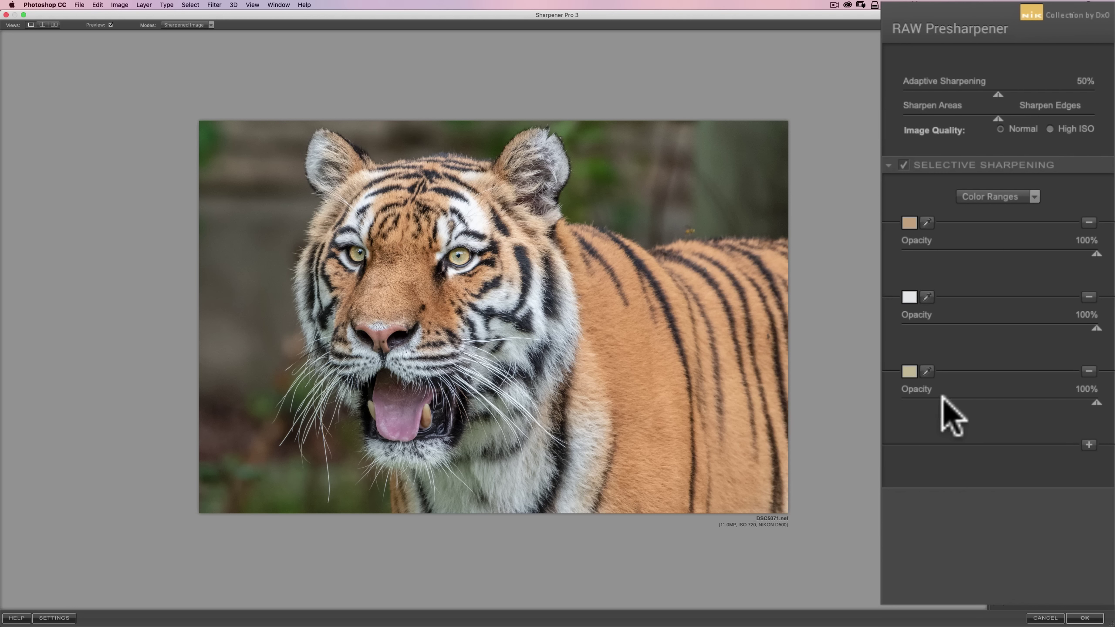
Step: Add a fourth colour range sampled from the tiger's pink tongue
click(1089, 445)
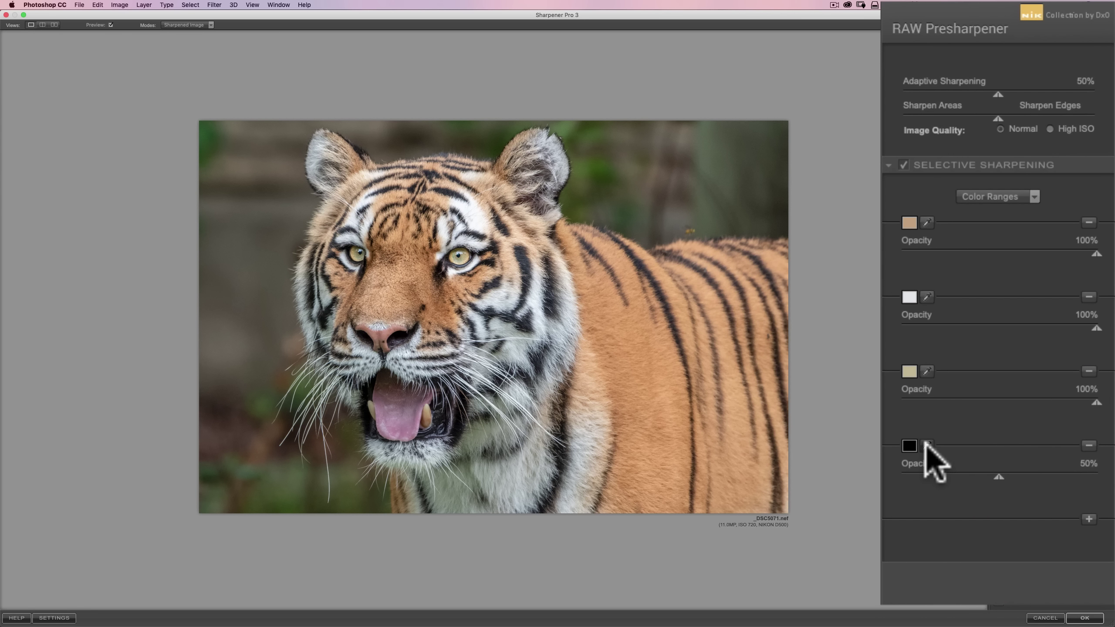
click(927, 446)
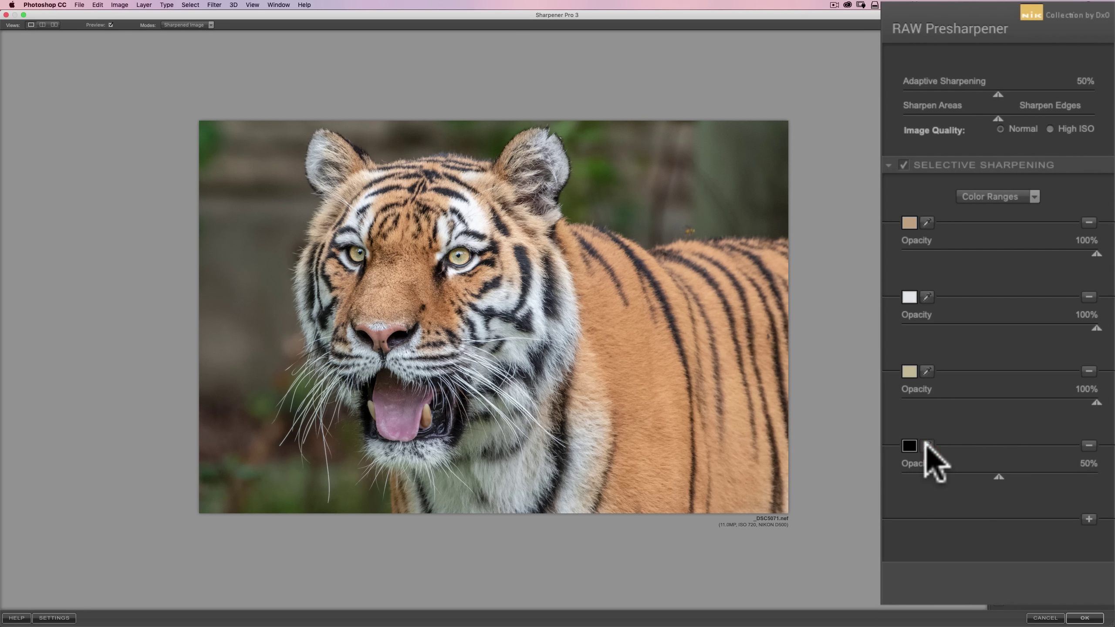
click(408, 412)
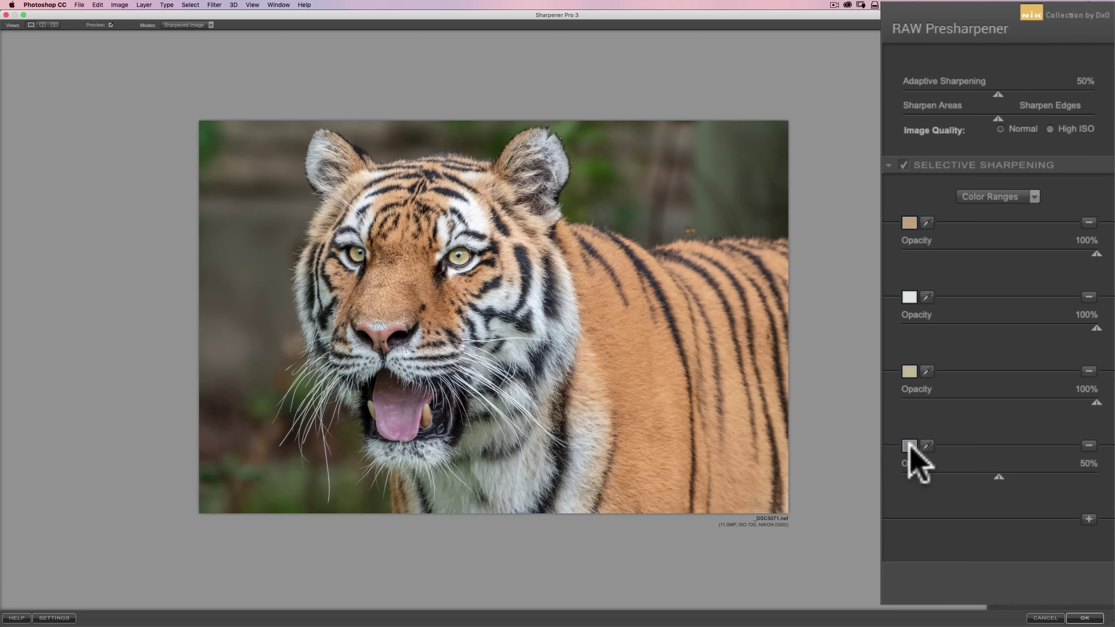
Step: Raise the tongue range to 100% and try Adaptive Sharpening values between 42% and 100%
drag(995, 475, 1097, 476)
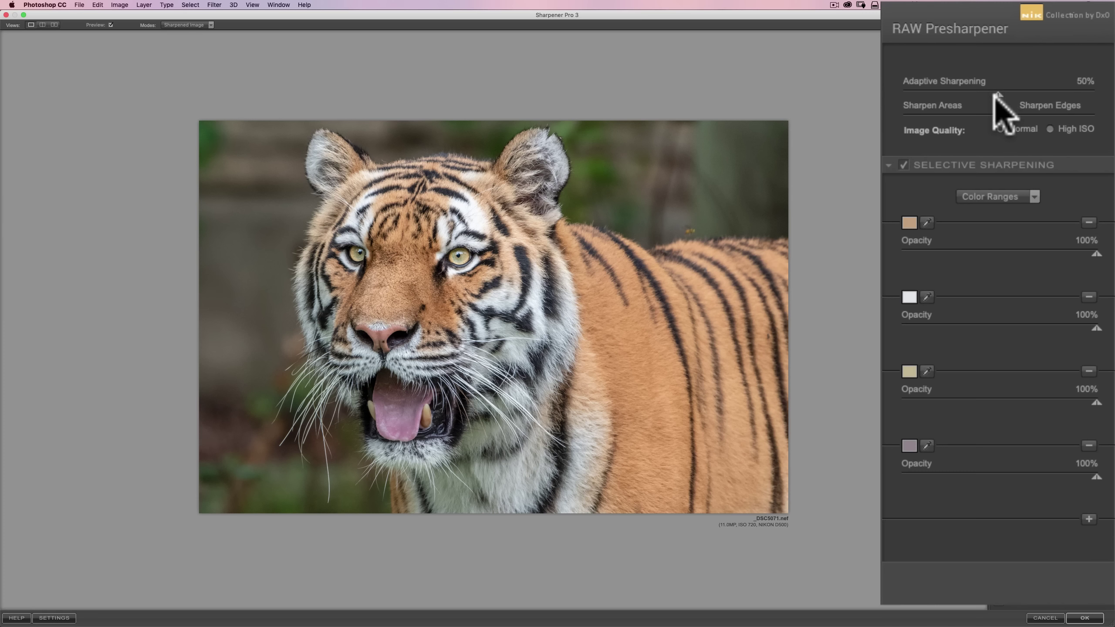
drag(996, 93, 1096, 95)
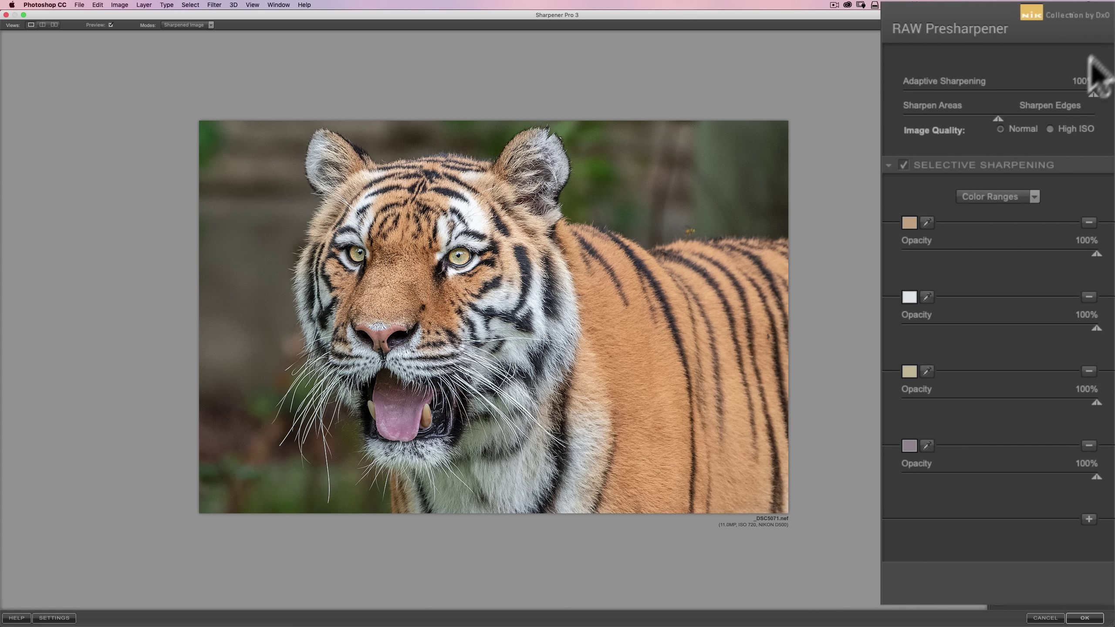
click(1091, 93)
drag(1091, 92, 1009, 99)
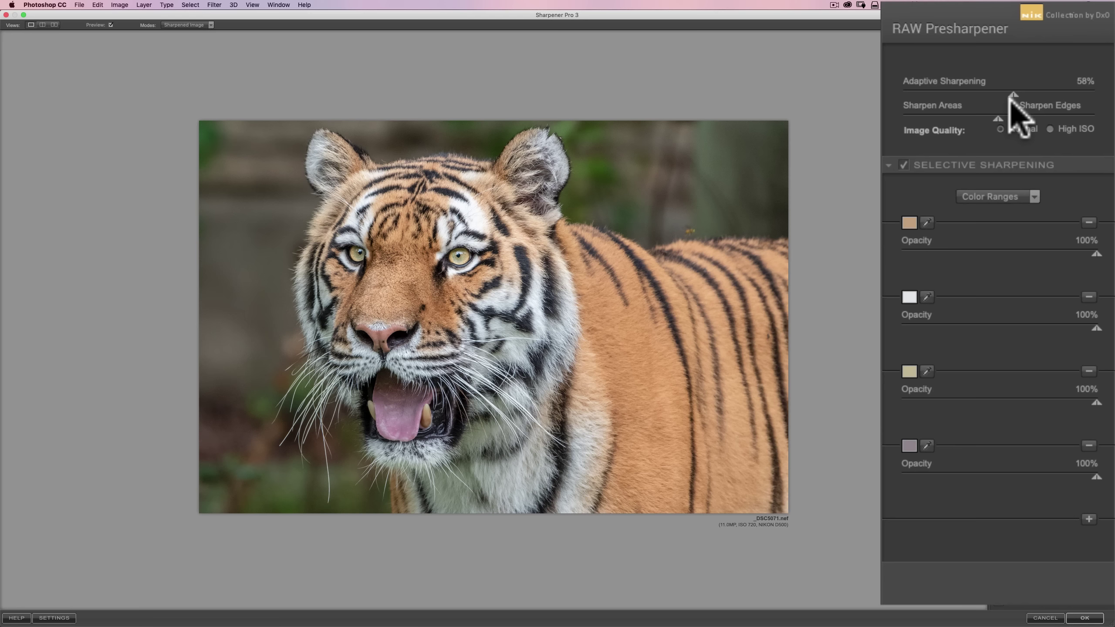
drag(1011, 97, 1071, 97)
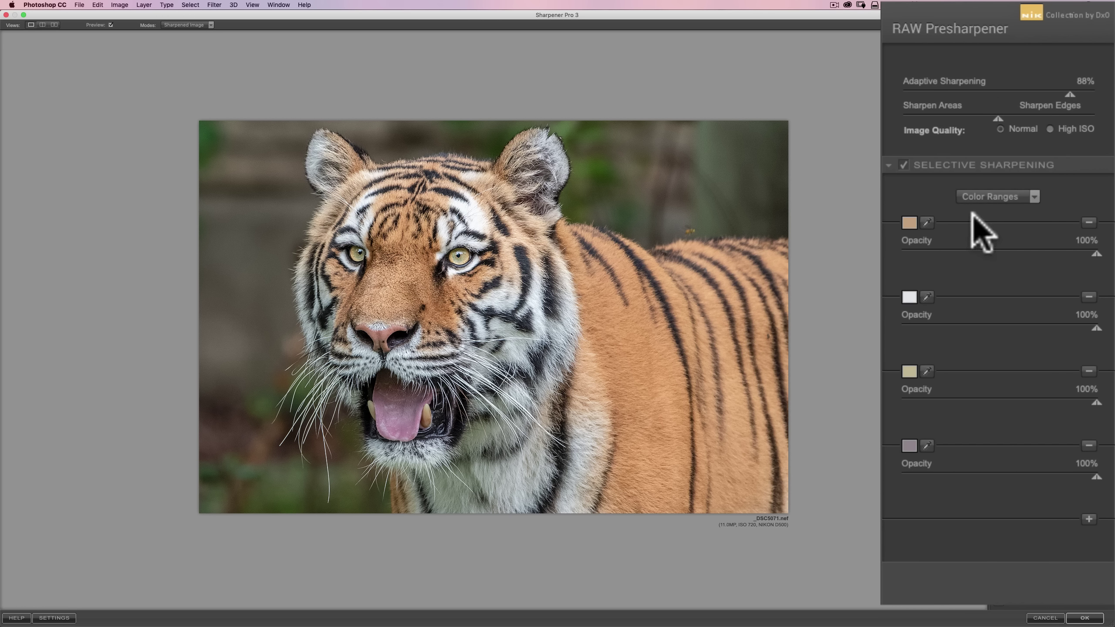
mouse_move(1069, 94)
mouse_down()
mouse_move(991, 94)
mouse_move(1049, 92)
mouse_up()
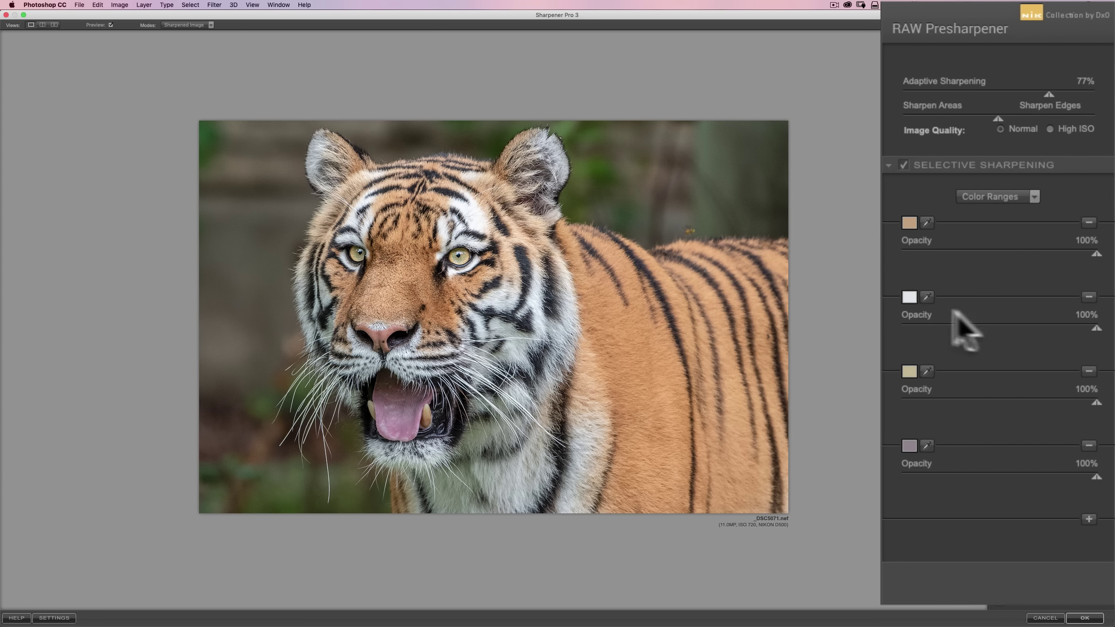
Step: Reduce the white fur range's sharpening to 63%, keeping the beige and mauve ranges near full
drag(1096, 327, 1022, 324)
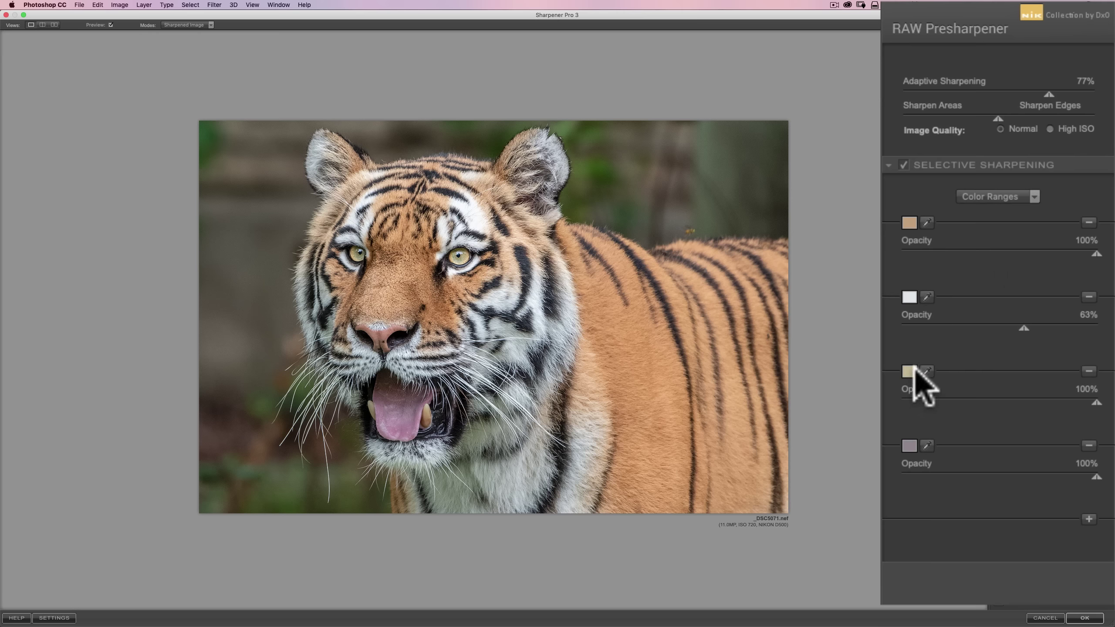
mouse_move(1092, 399)
mouse_down()
mouse_move(1003, 399)
mouse_move(1104, 401)
mouse_up()
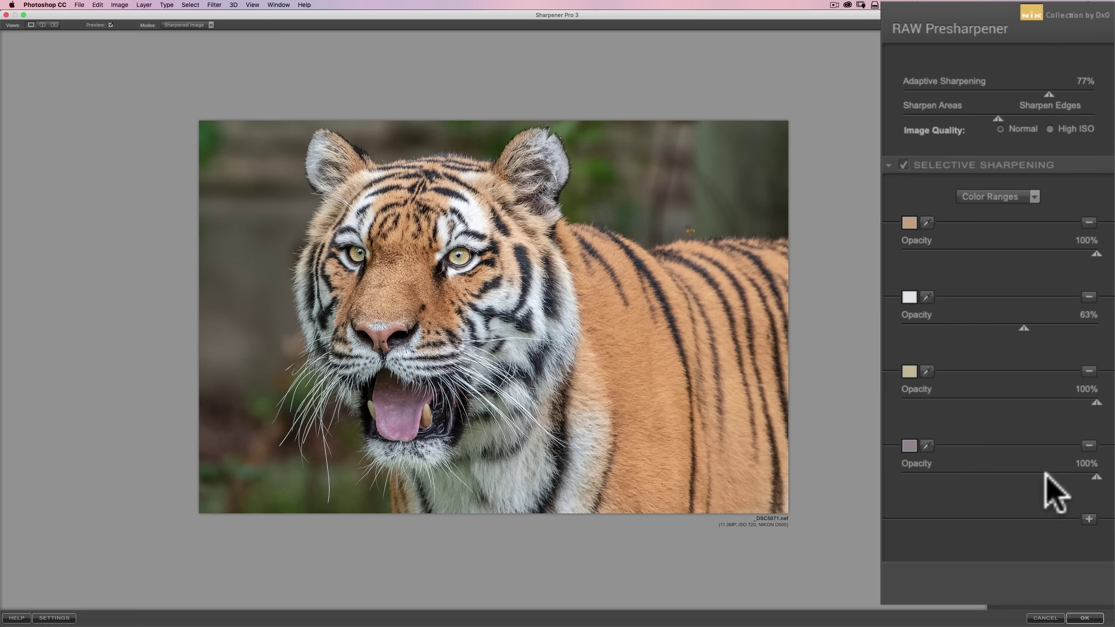
mouse_move(1096, 481)
mouse_down()
mouse_move(1009, 473)
mouse_move(1100, 478)
mouse_up()
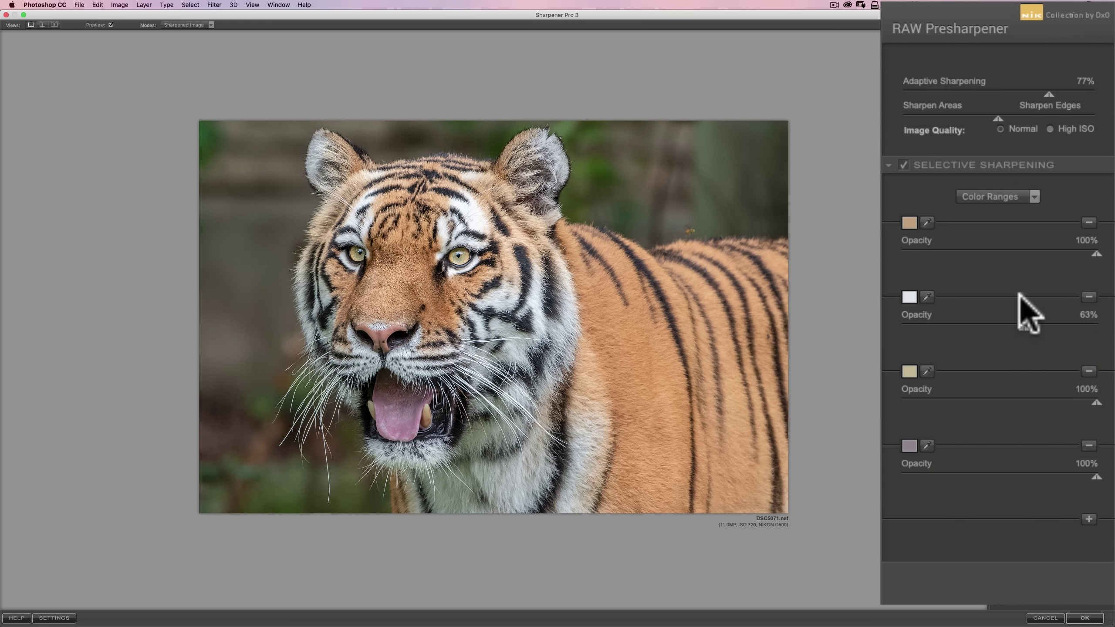
Step: Set Adaptive Sharpening to 79% and apply the filter to the photo
click(1006, 118)
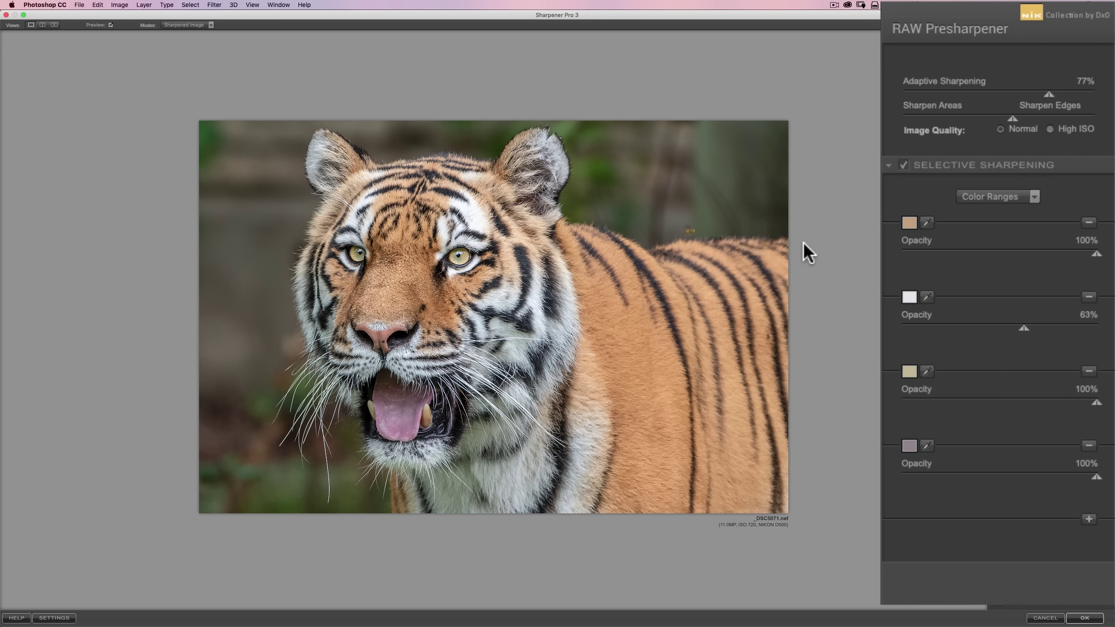
click(1010, 118)
drag(1050, 92, 1051, 93)
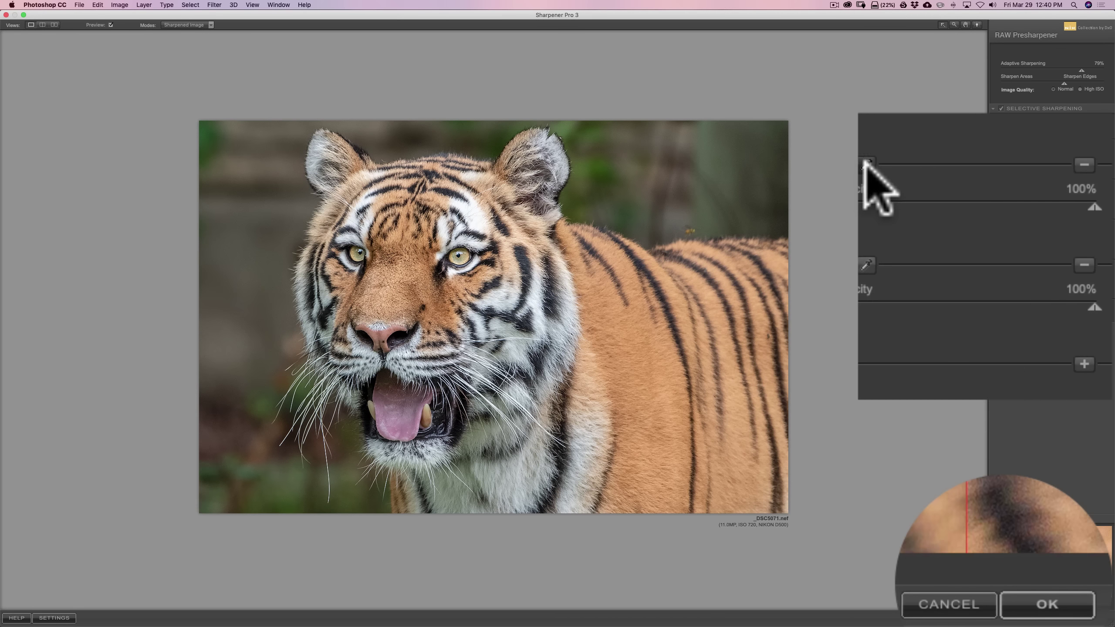
click(1039, 598)
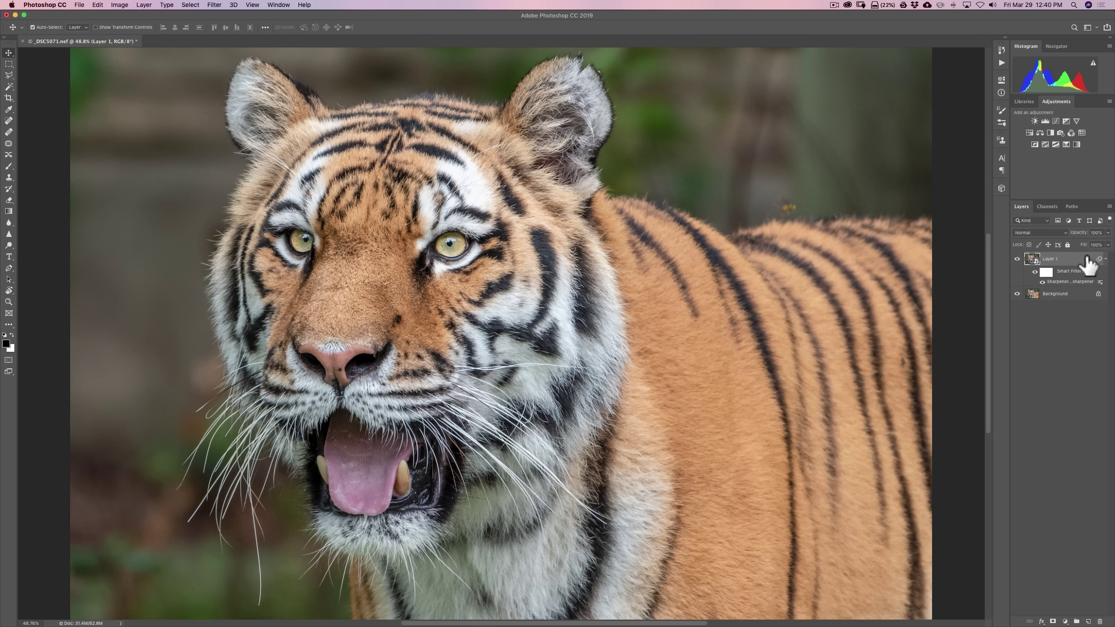
click(1017, 259)
click(1017, 259)
key(super)
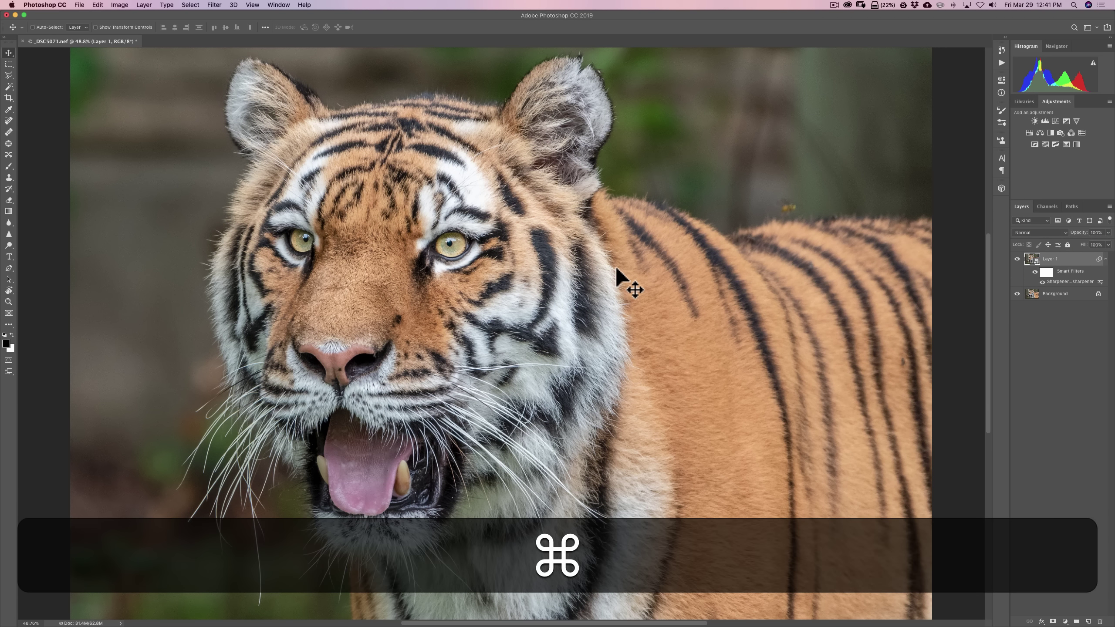
key(super+equal)
key(super+equal)
key(super+equal)
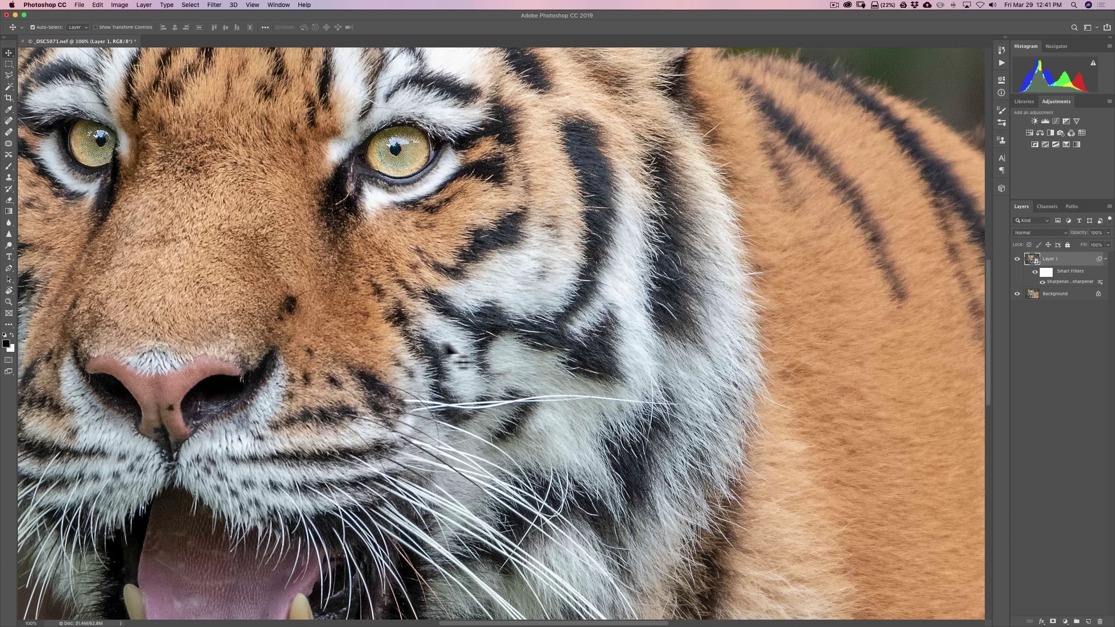
click(1017, 259)
click(1018, 260)
click(1018, 259)
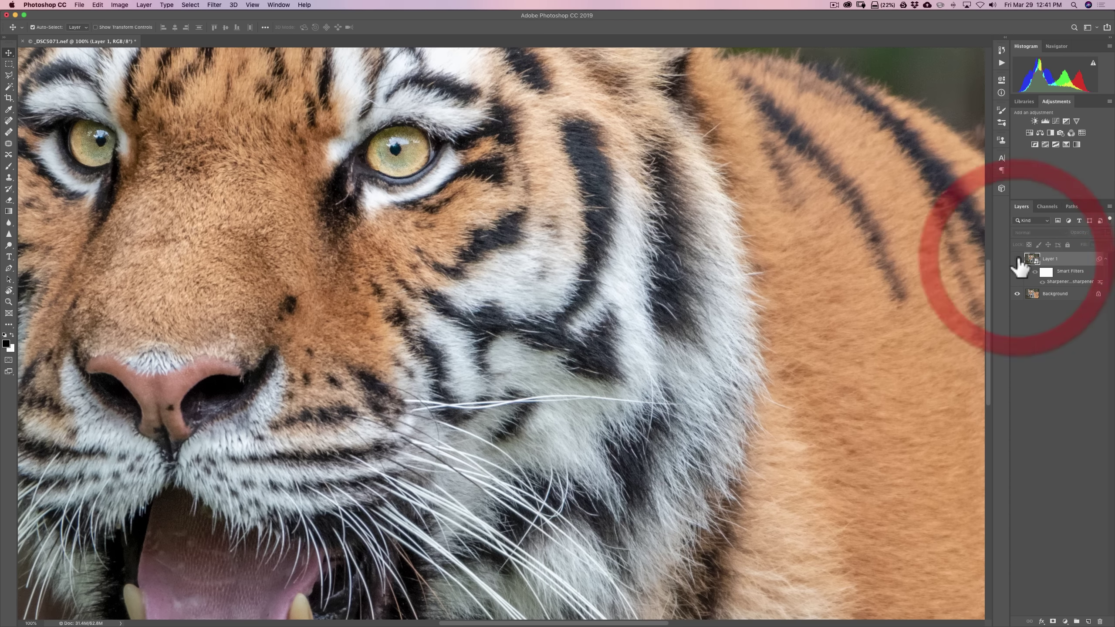
click(1018, 259)
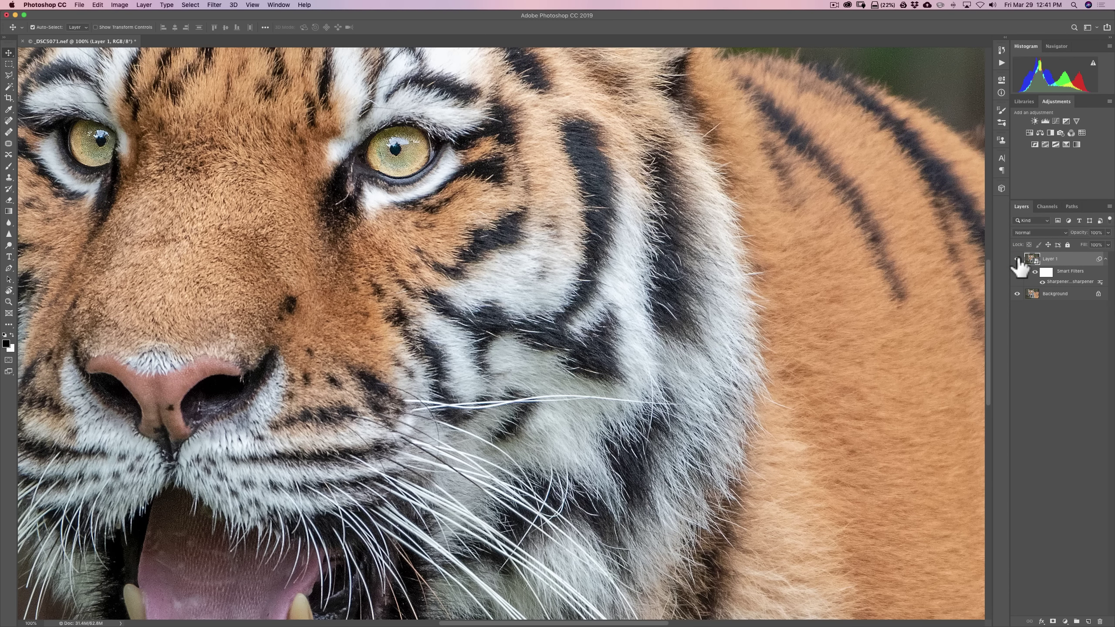
click(1018, 259)
click(1018, 259)
key(super)
key(super+0)
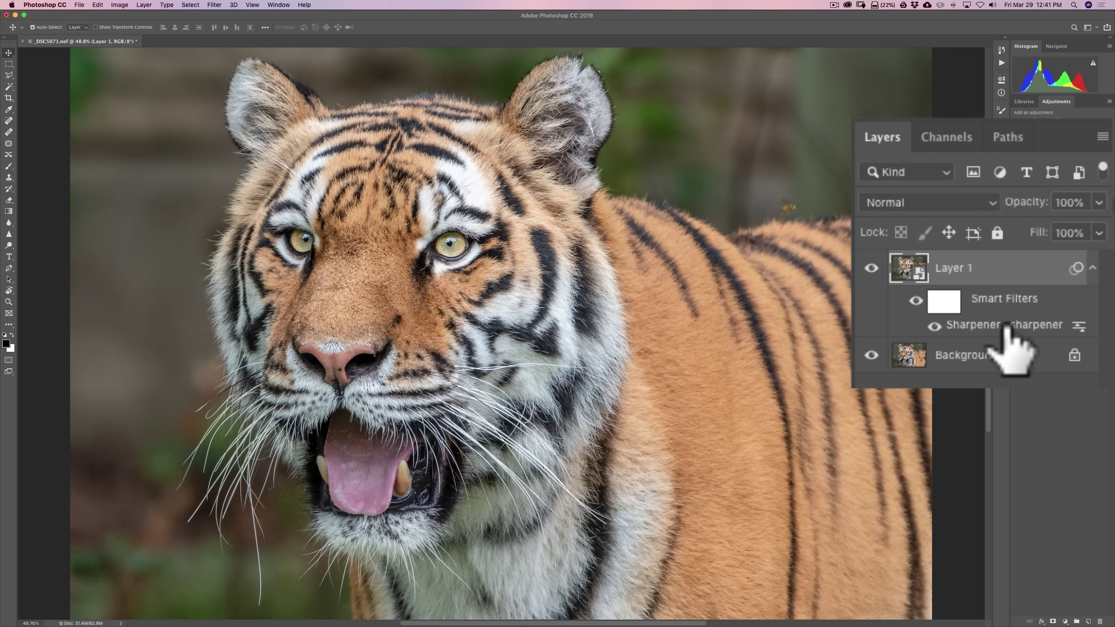
Step: Double-click the Sharpener Pro 3 smart filter under Layer 1 to reopen its settings
double_click(1065, 282)
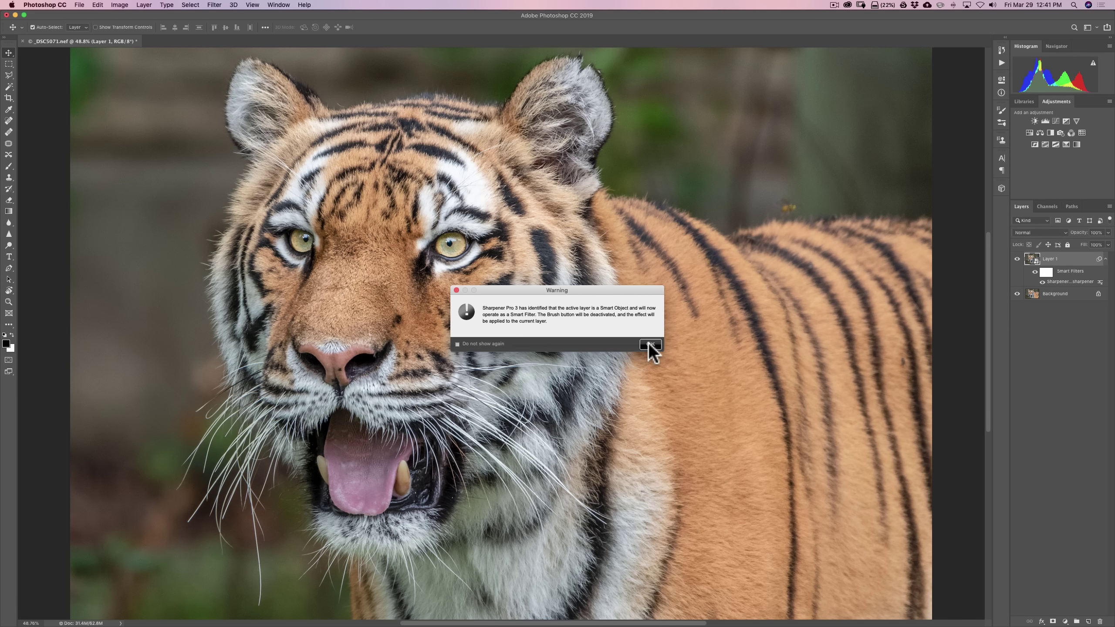
Step: Dismiss the warning and lower Adaptive Sharpening from 79% to 69%
click(649, 346)
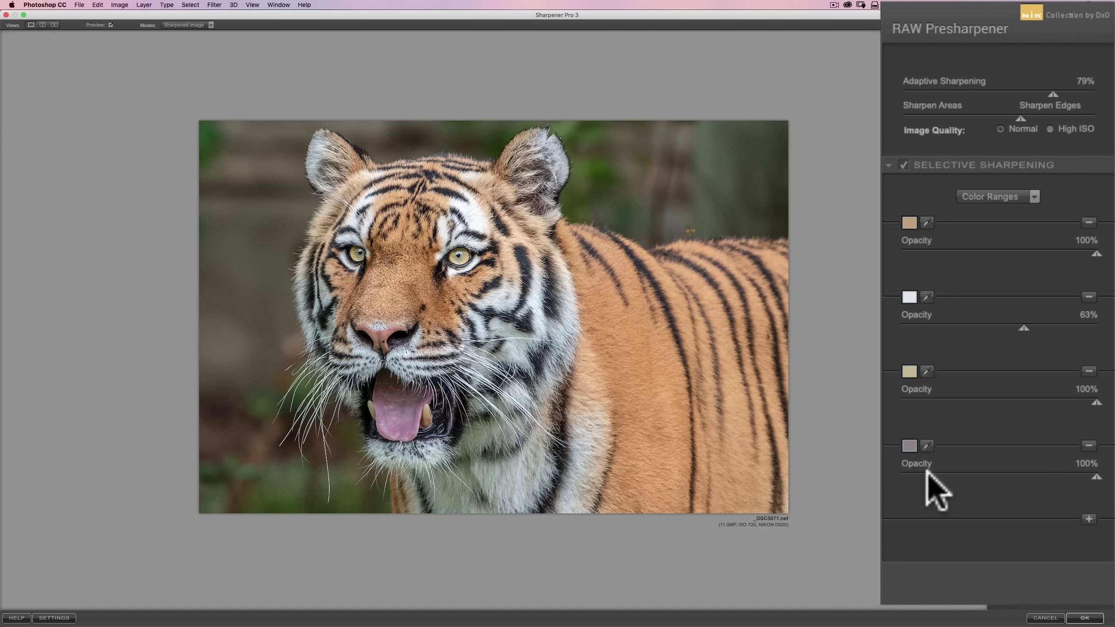
drag(1053, 95, 1041, 94)
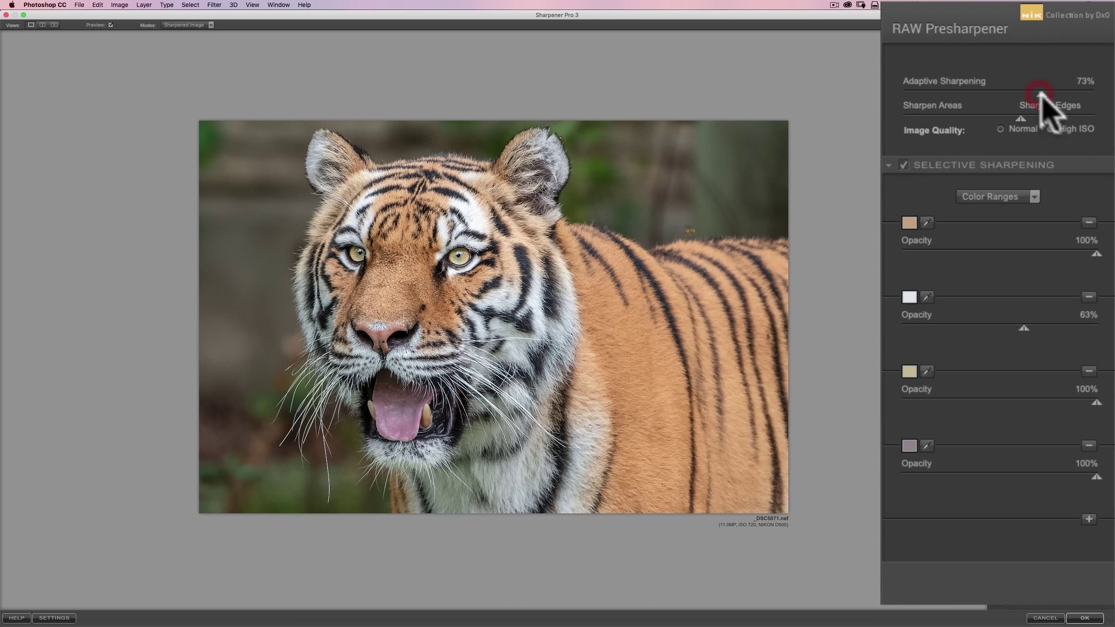
click(1010, 118)
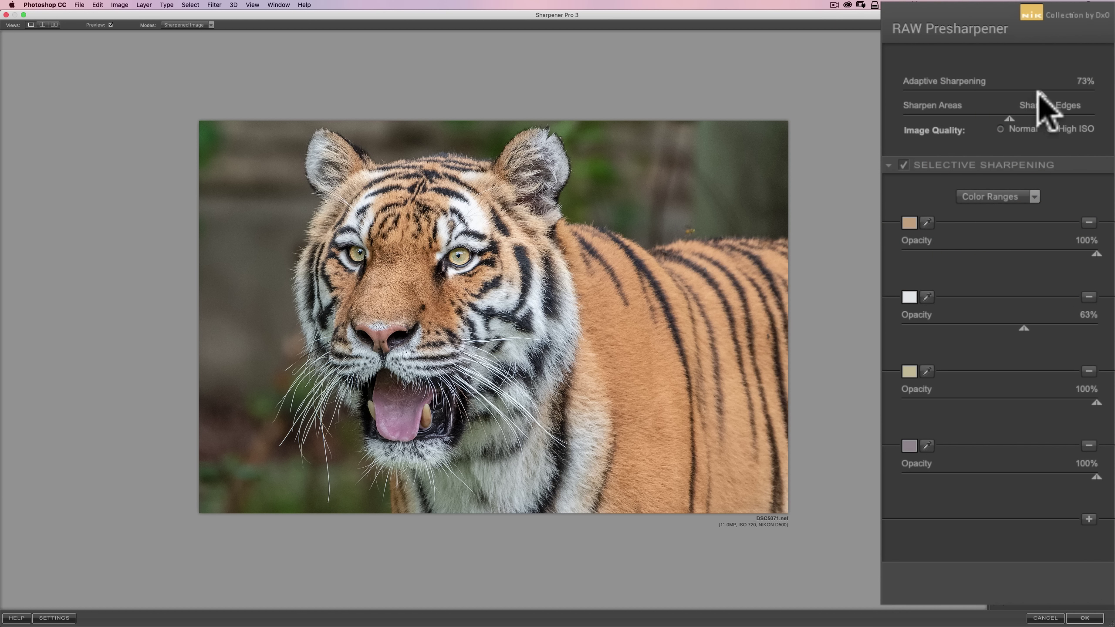
drag(1038, 91, 1035, 94)
click(1007, 118)
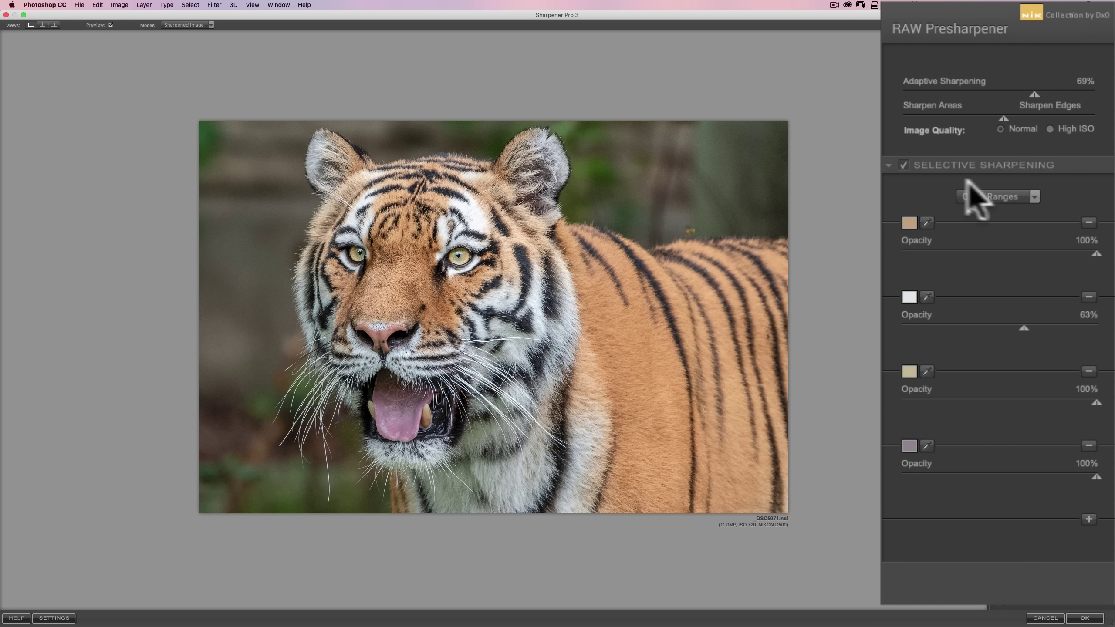
Step: Keep the Color Ranges method and apply the toned-down sharpening
click(997, 194)
click(997, 194)
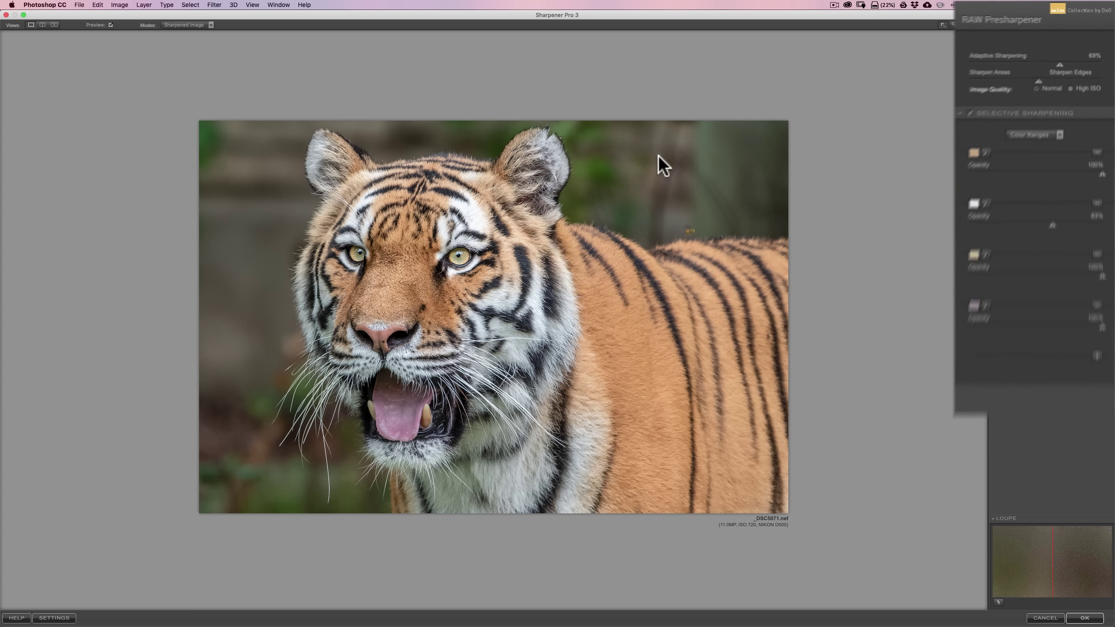
click(1083, 618)
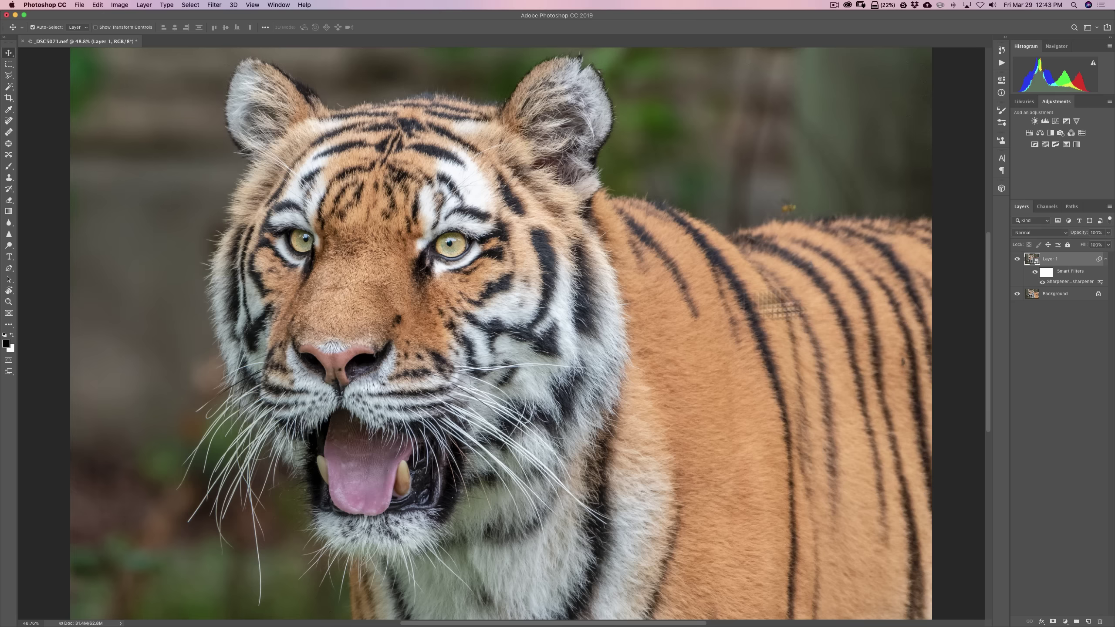
key(super+equal)
key(super+equal)
key(super+equal)
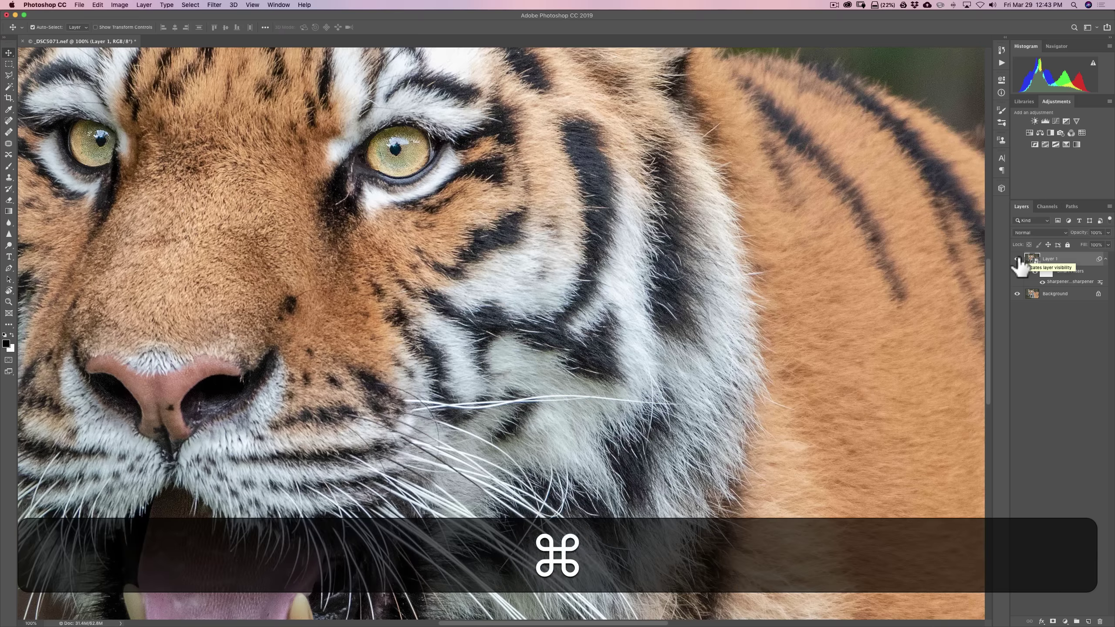
click(1018, 260)
click(1019, 260)
click(1019, 260)
click(1019, 260)
click(1017, 260)
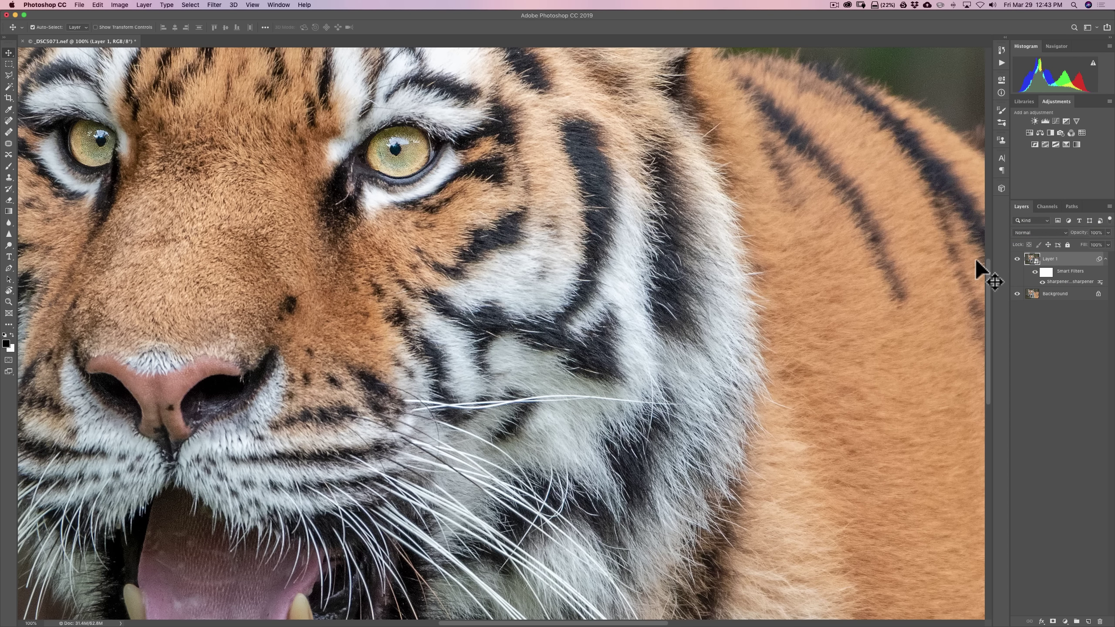
key(super+0)
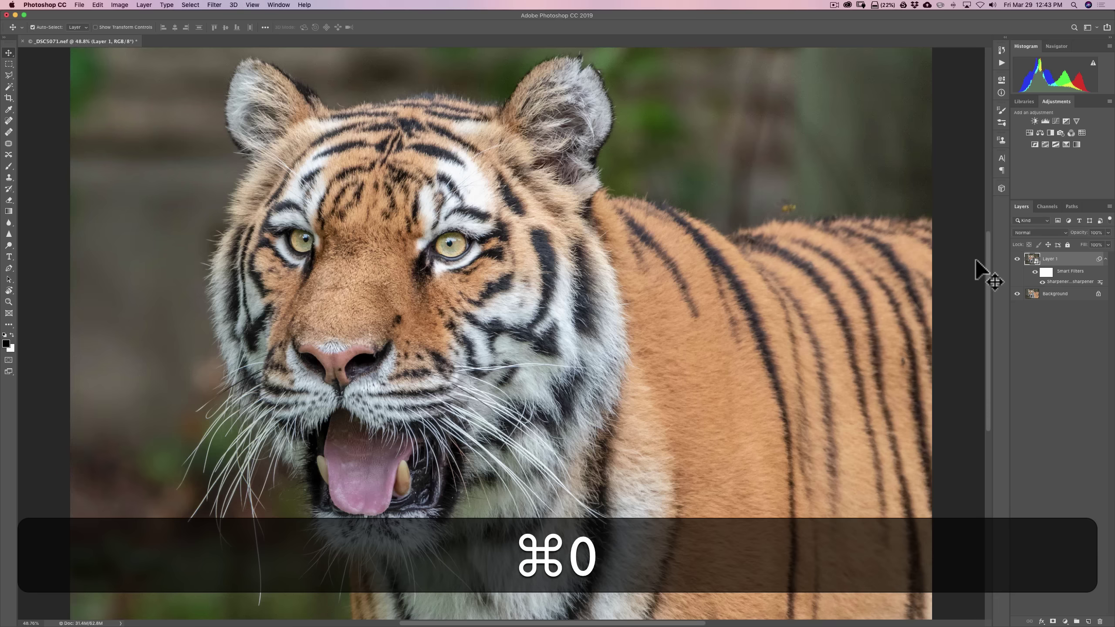